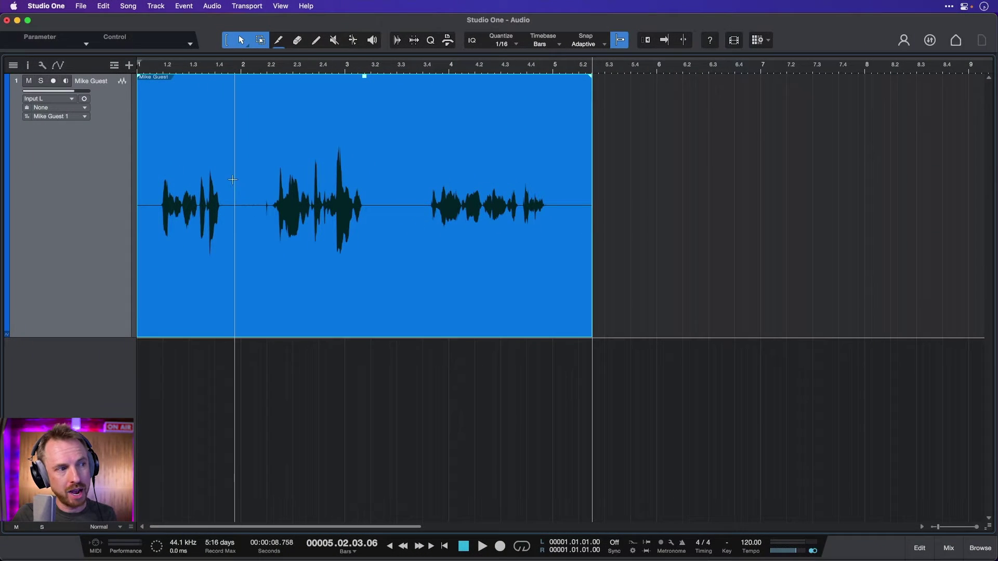
# Try several range selections on the voice event, then select the whole Mike Guest event and open Strip Silence.
pyautogui.moveTo(229, 178); pyautogui.dragTo(261, 179)
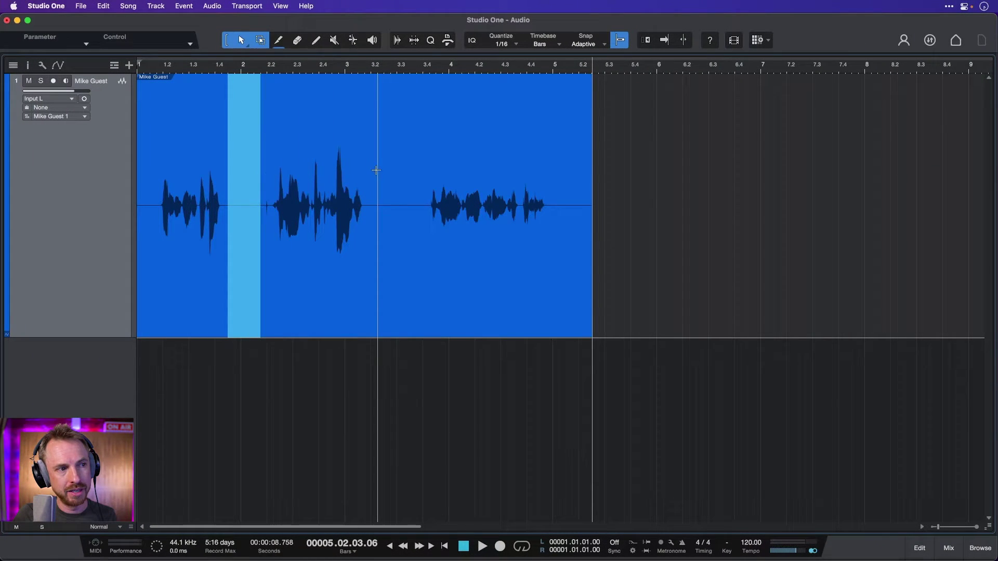
pyautogui.moveTo(377, 169); pyautogui.dragTo(423, 176)
pyautogui.moveTo(554, 150); pyautogui.dragTo(597, 151)
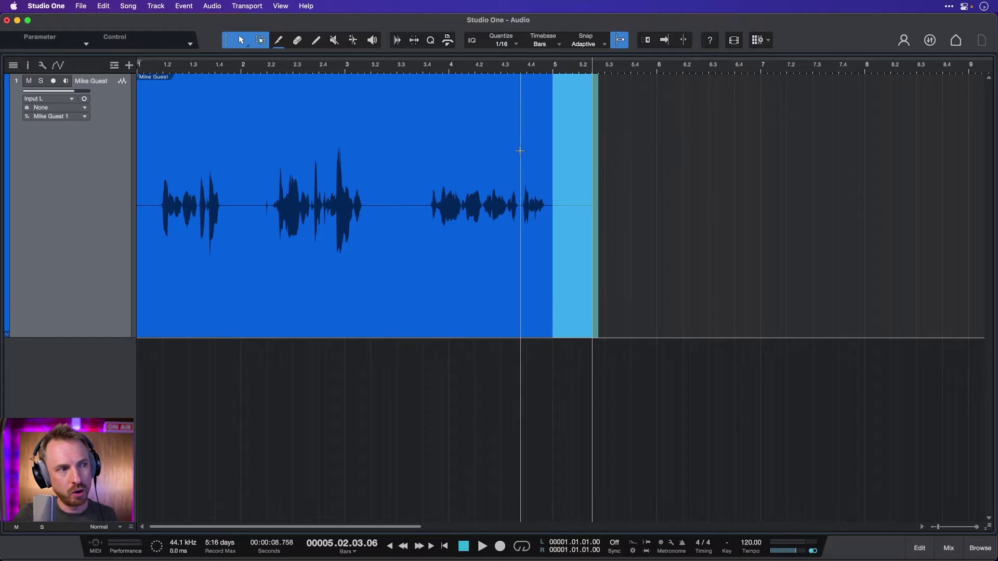
pyautogui.moveTo(158, 172); pyautogui.dragTo(133, 174)
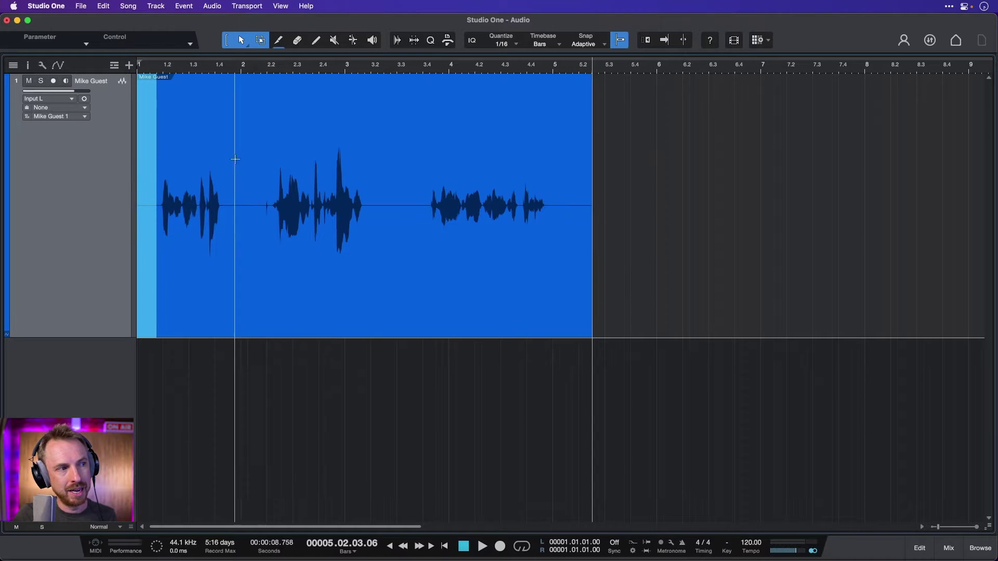
pyautogui.click(287, 152)
pyautogui.click(377, 217)
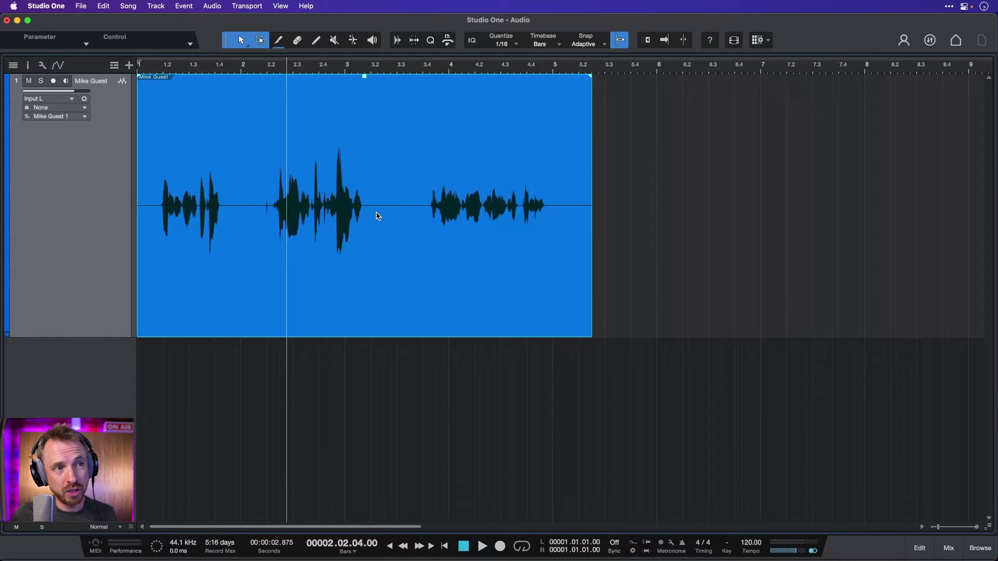
pyautogui.click(414, 41)
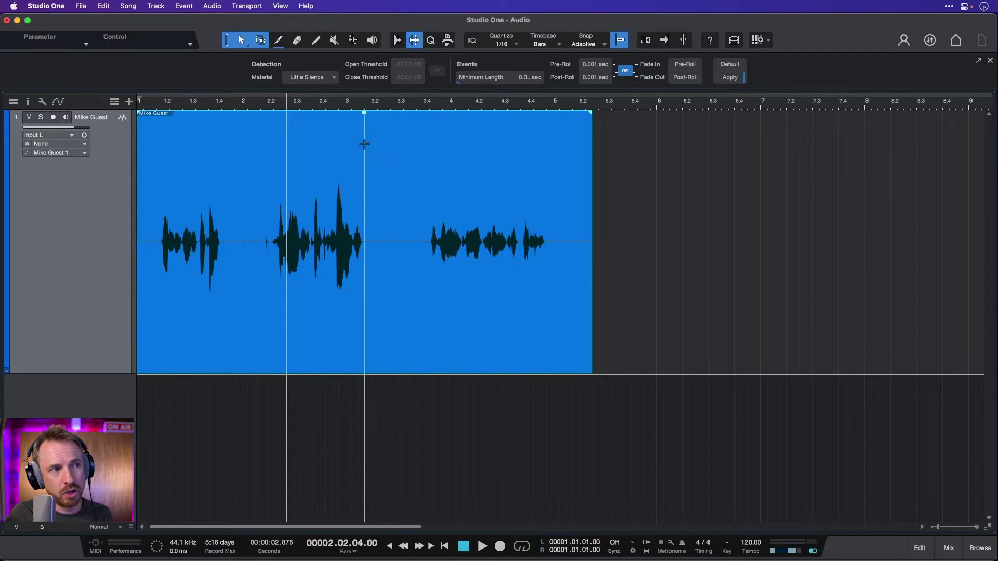
# Split the event before and after the middle phrase with the Split tool, then undo the splits.
pyautogui.click(277, 48)
pyautogui.click(242, 222)
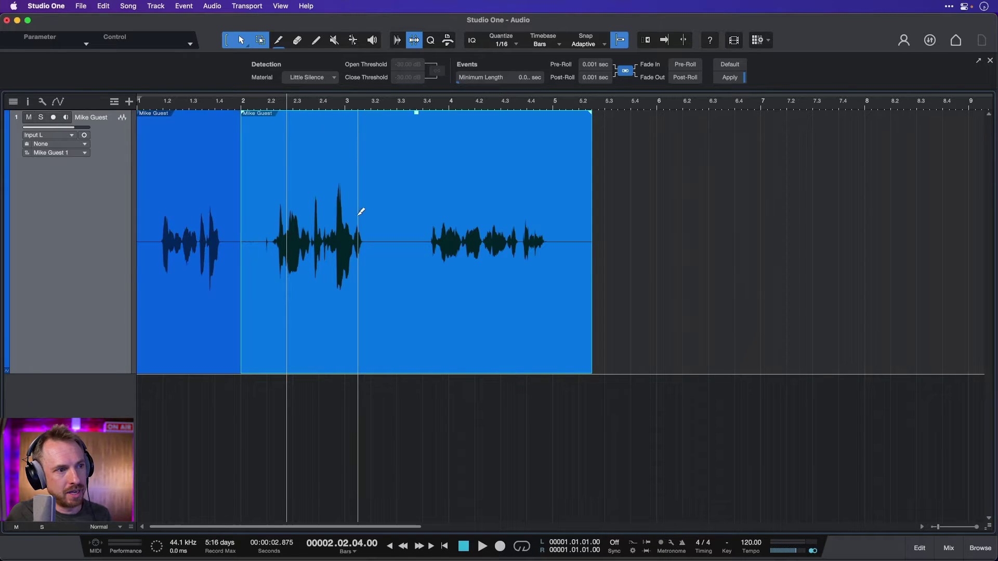
pyautogui.click(385, 208)
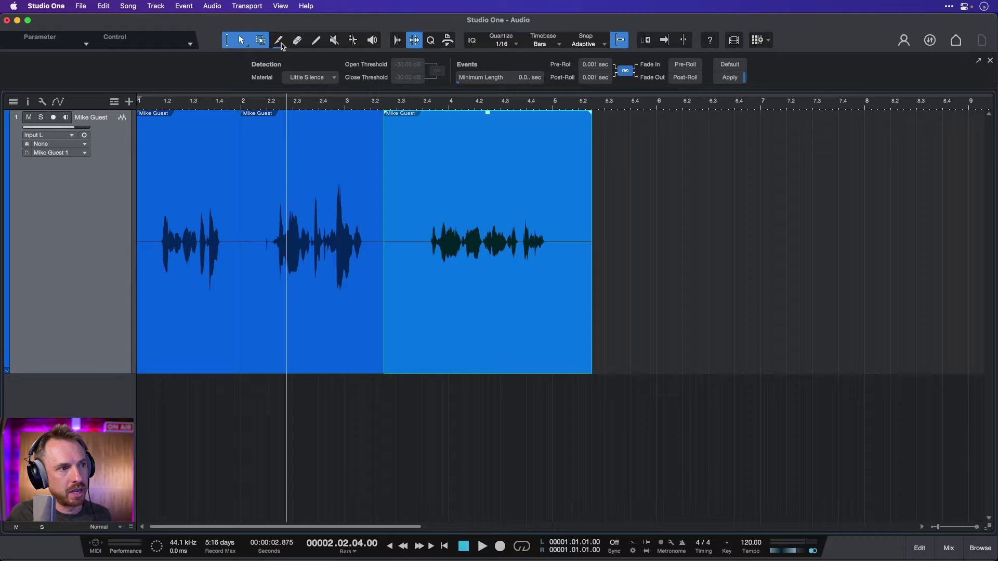
pyautogui.click(304, 270)
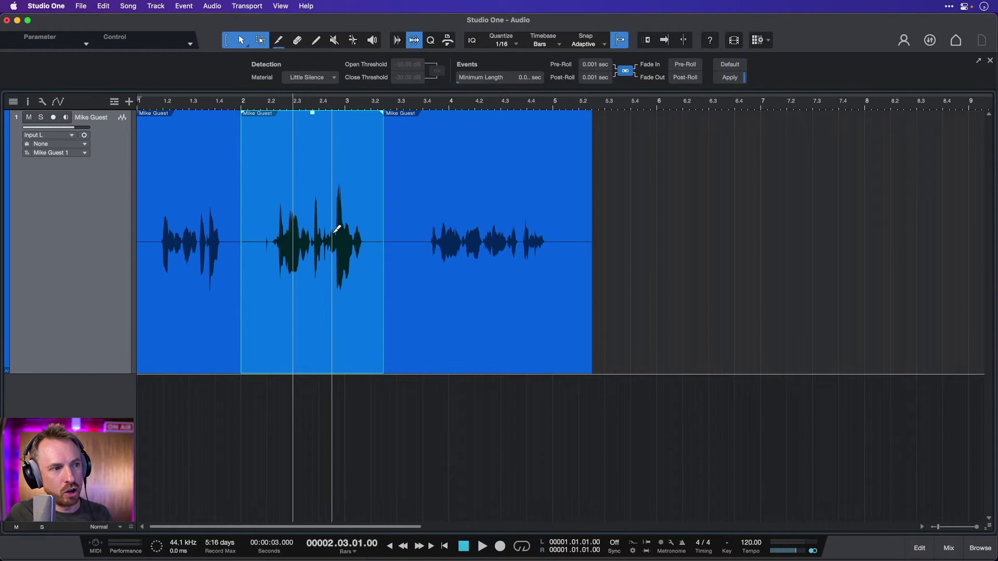
pyautogui.press('super+z')
pyautogui.press('super+z')
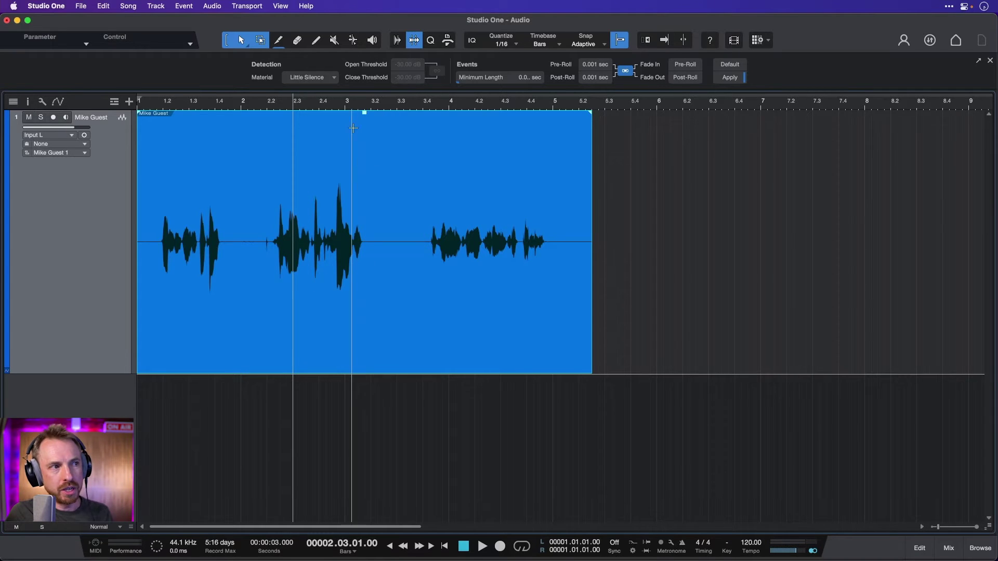
# Apply Strip Silence with Little Silence kept as the detection material.
pyautogui.click(312, 82)
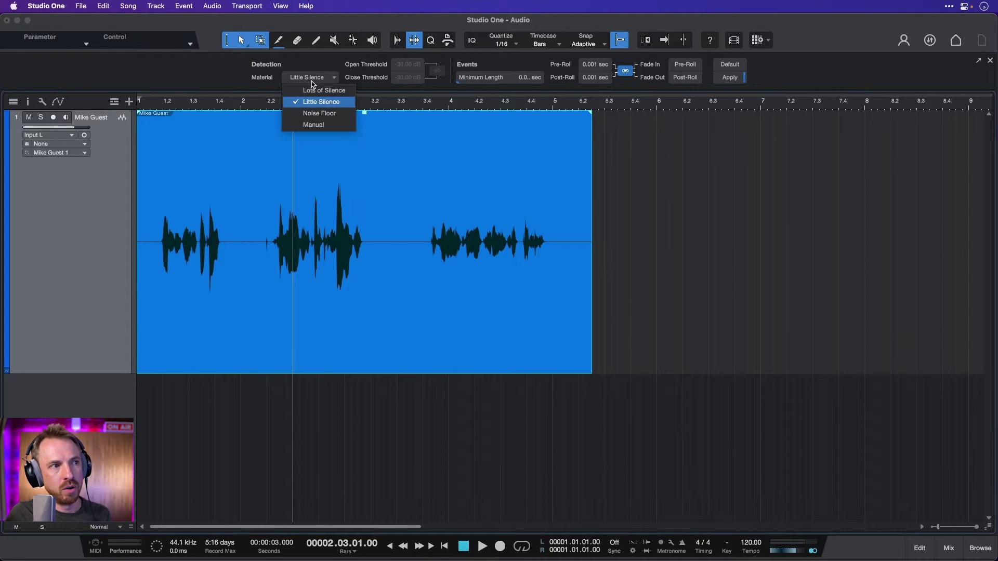
pyautogui.click(332, 102)
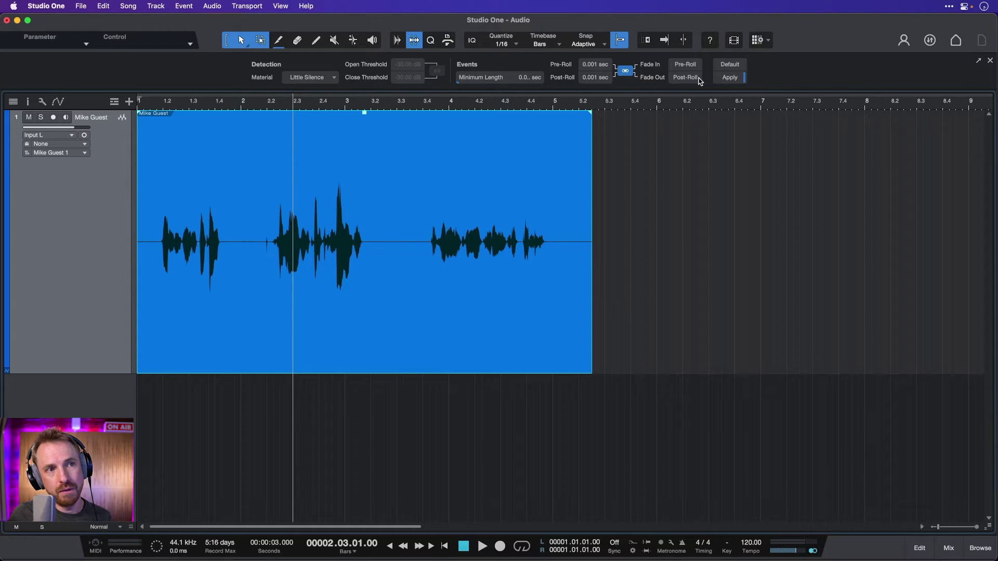
pyautogui.click(727, 77)
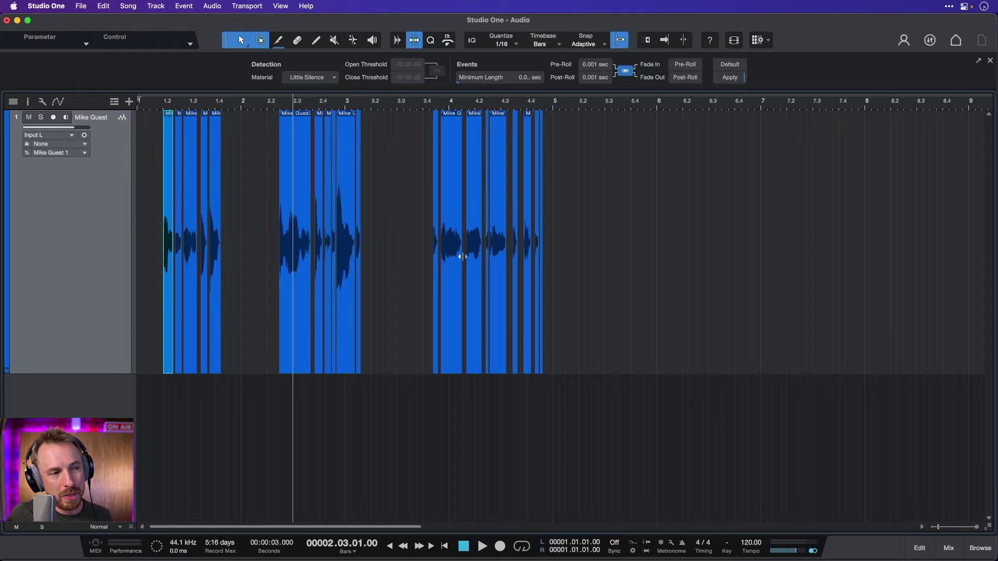
# Play back the stripped voice from near the start, then undo the silence stripping.
pyautogui.click(160, 106)
pyautogui.press('space')
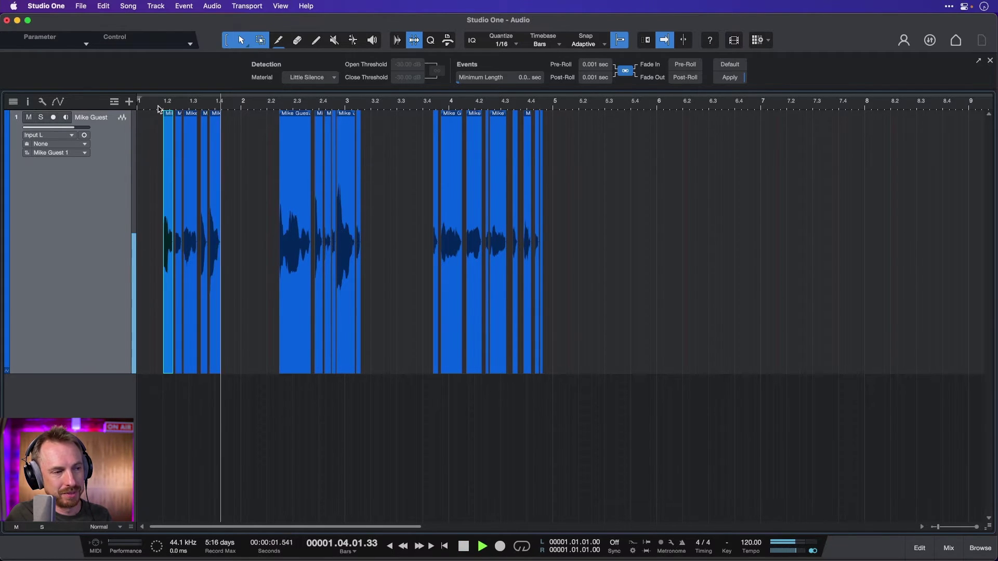
pyautogui.press('space')
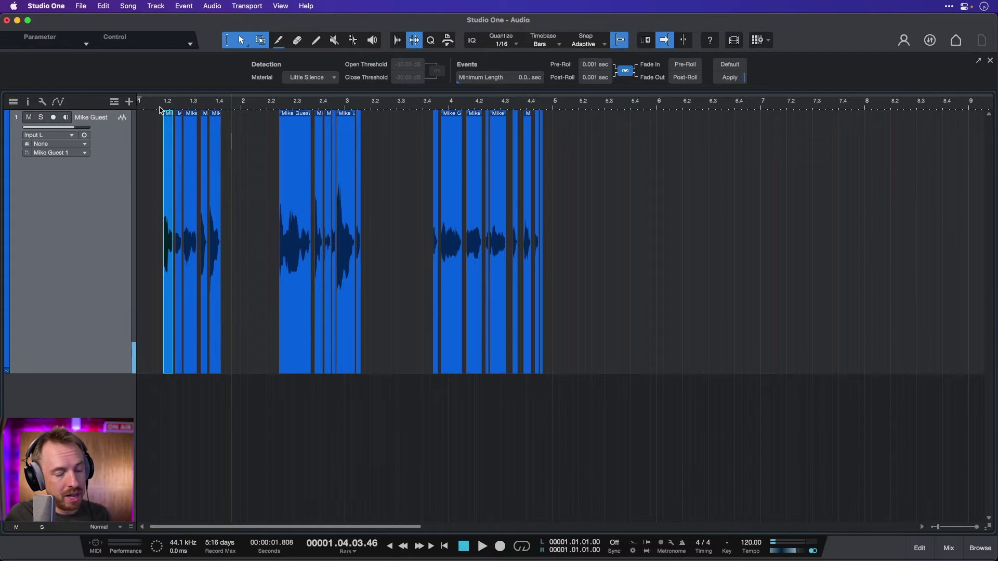
pyautogui.press('super+z')
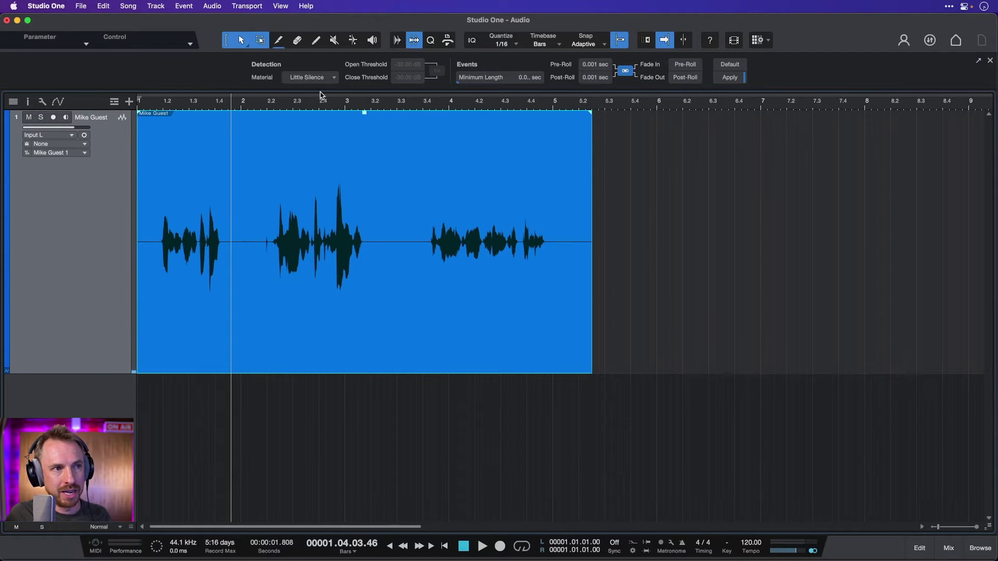
# Switch detection material to Noise Floor, apply Strip Silence, then undo it.
pyautogui.click(311, 77)
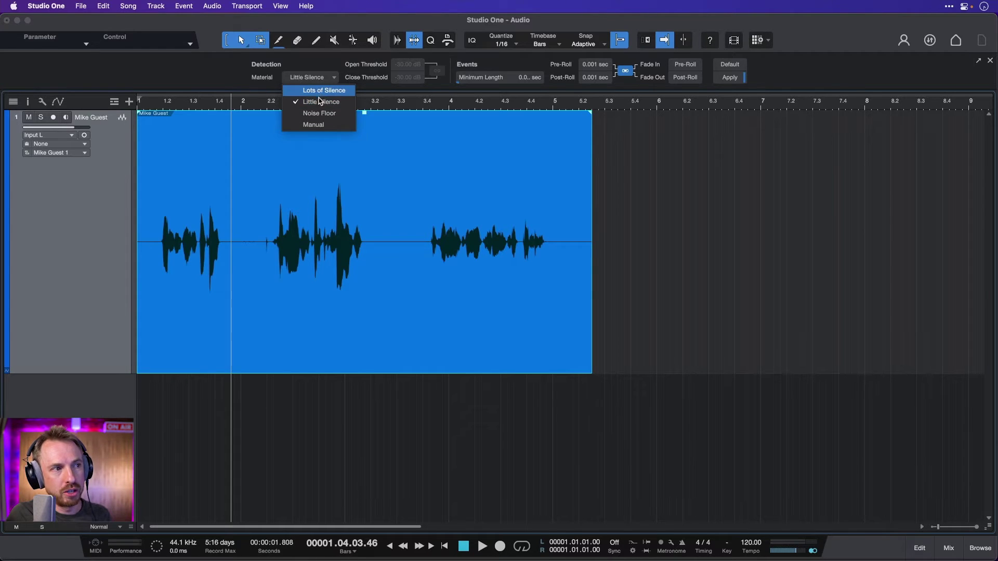
pyautogui.click(322, 114)
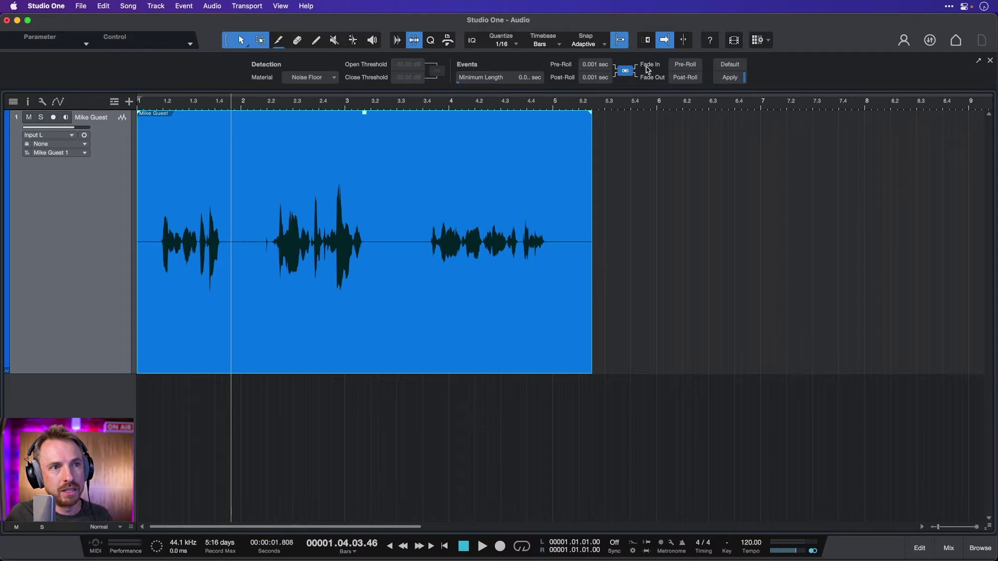
pyautogui.click(730, 76)
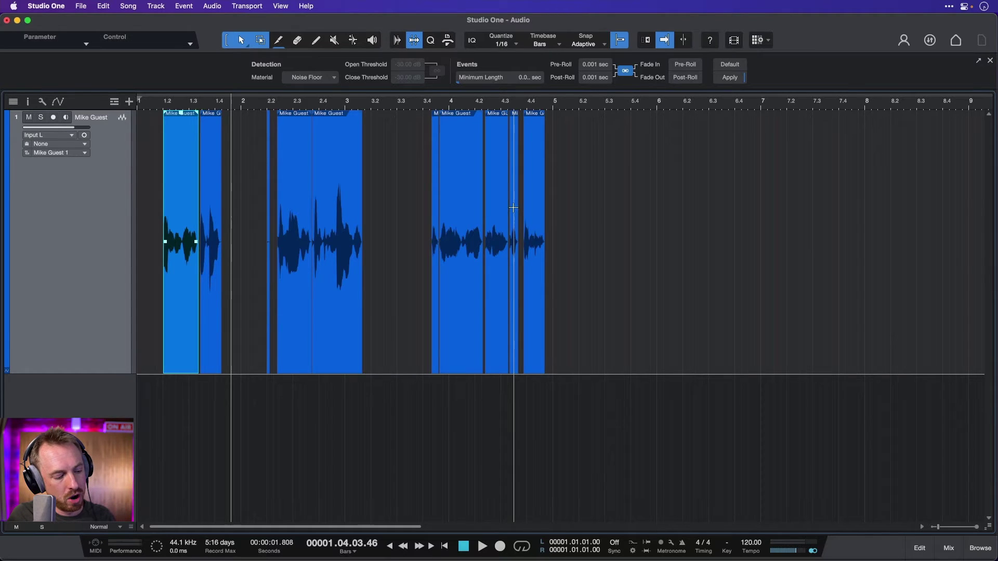
pyautogui.press('super+z')
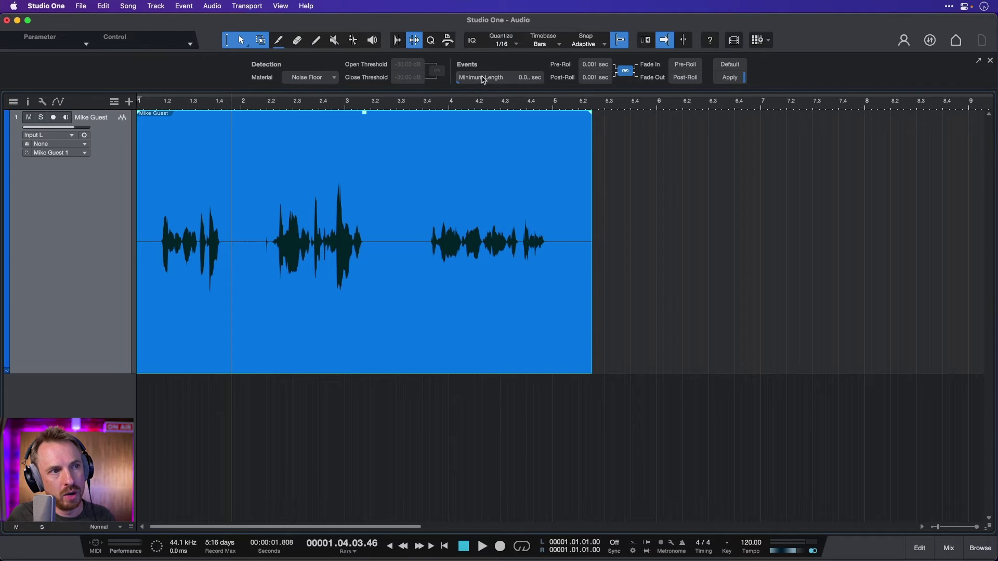
# Raise Minimum Length to about 0.237 sec and apply Strip Silence, leaving three speech events.
pyautogui.moveTo(516, 80); pyautogui.dragTo(512, 27)
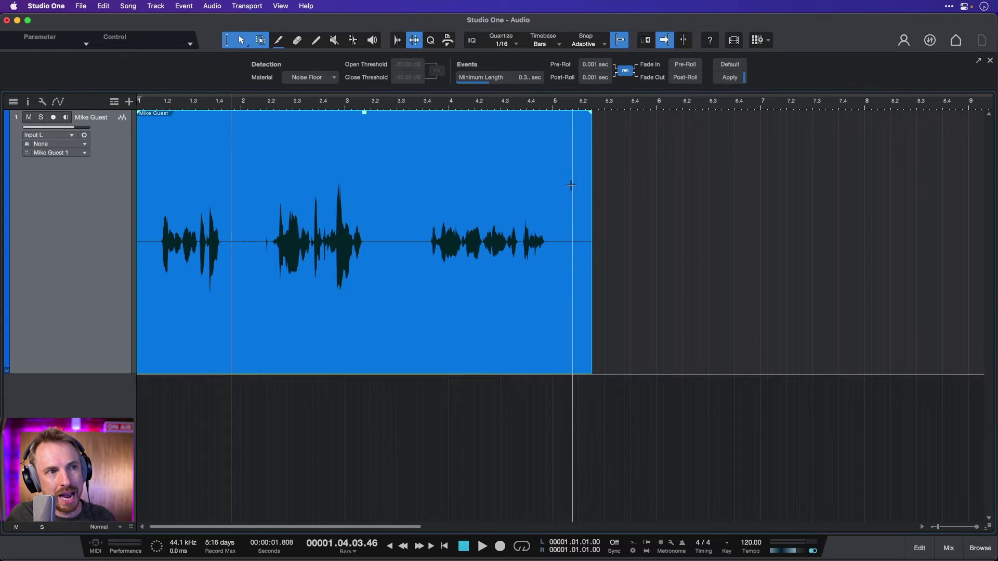
pyautogui.click(715, 77)
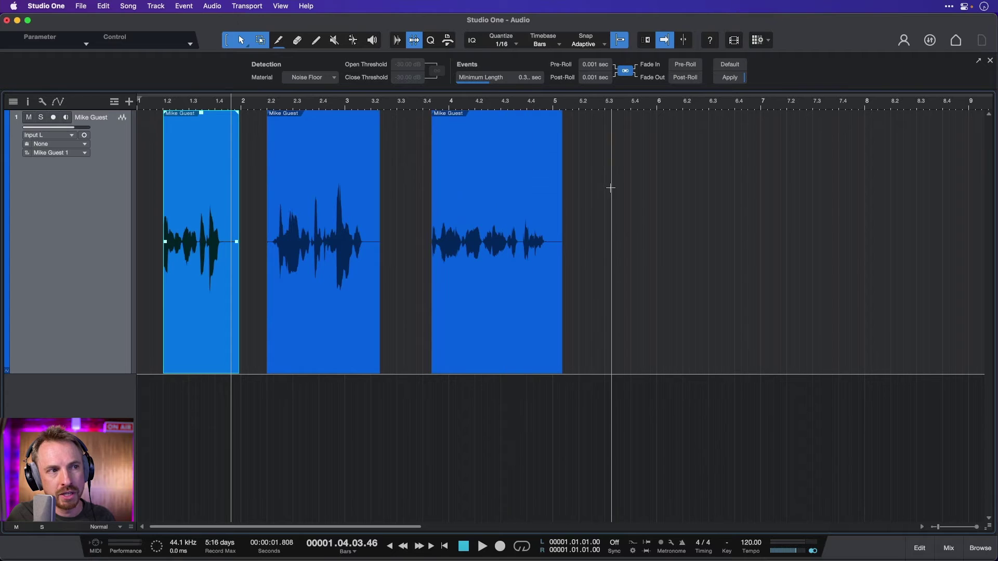
# Undo the split, reapply Strip Silence with Little Silence detection, then undo again.
pyautogui.press('super+z')
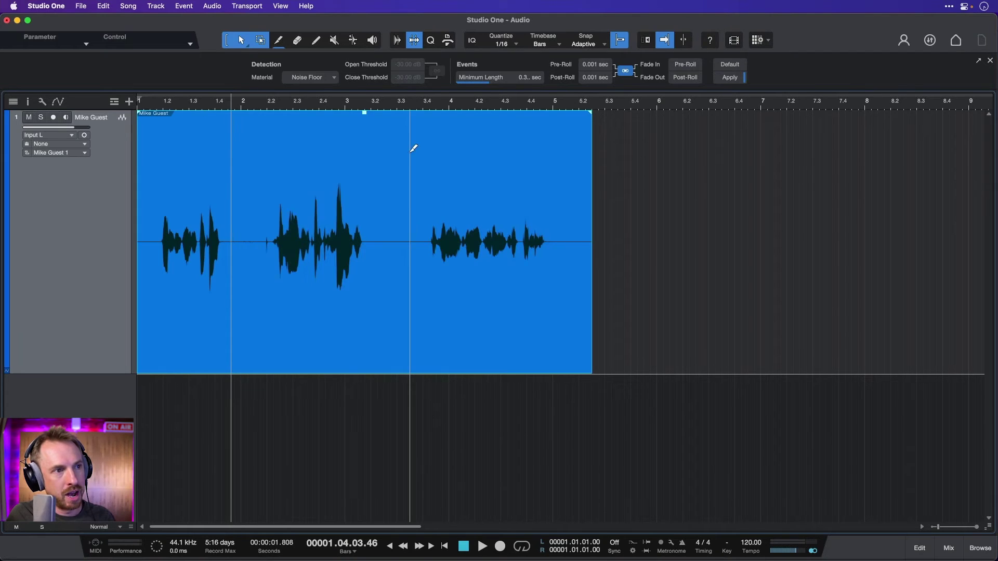
pyautogui.click(323, 78)
pyautogui.click(321, 101)
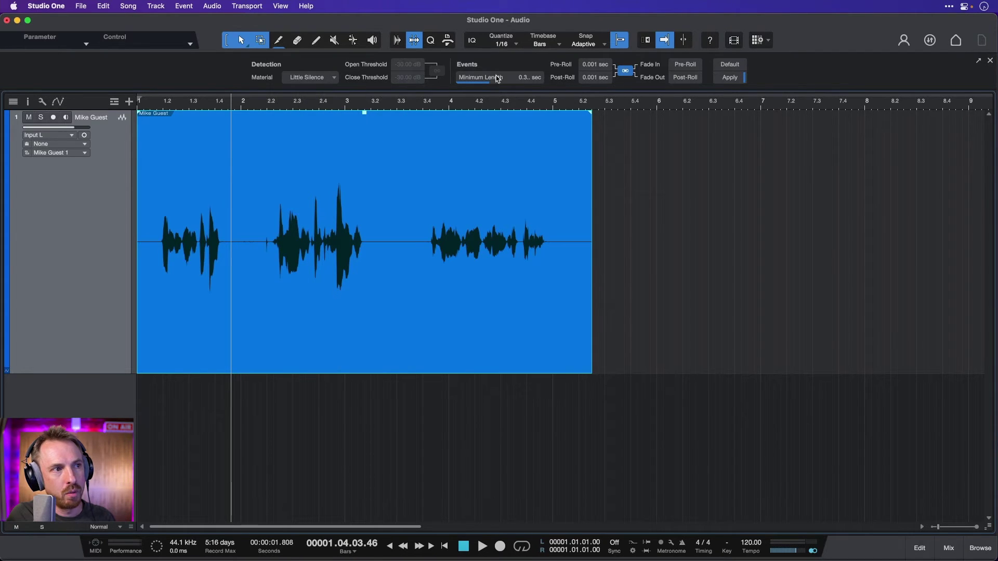
pyautogui.click(729, 78)
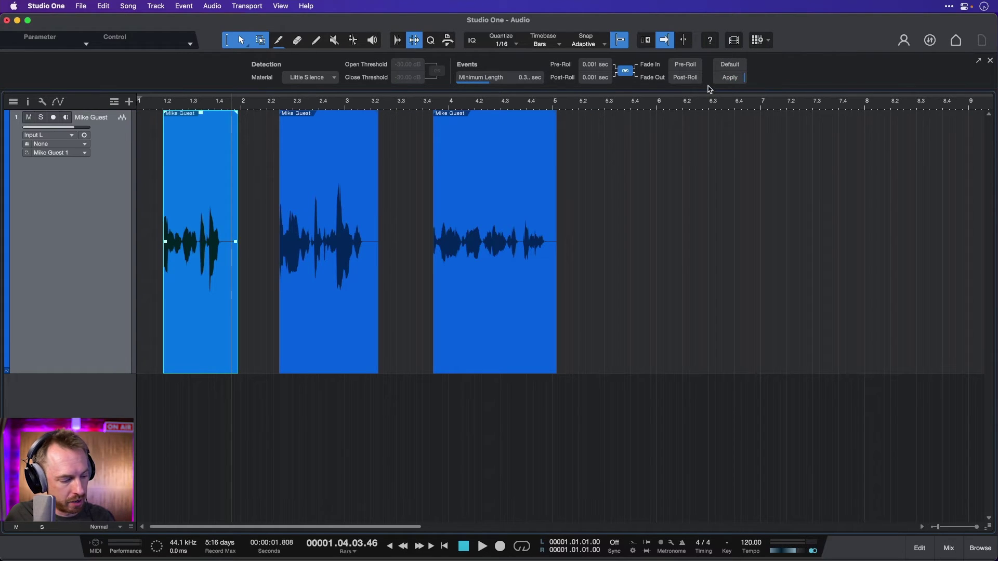
pyautogui.press('super+z')
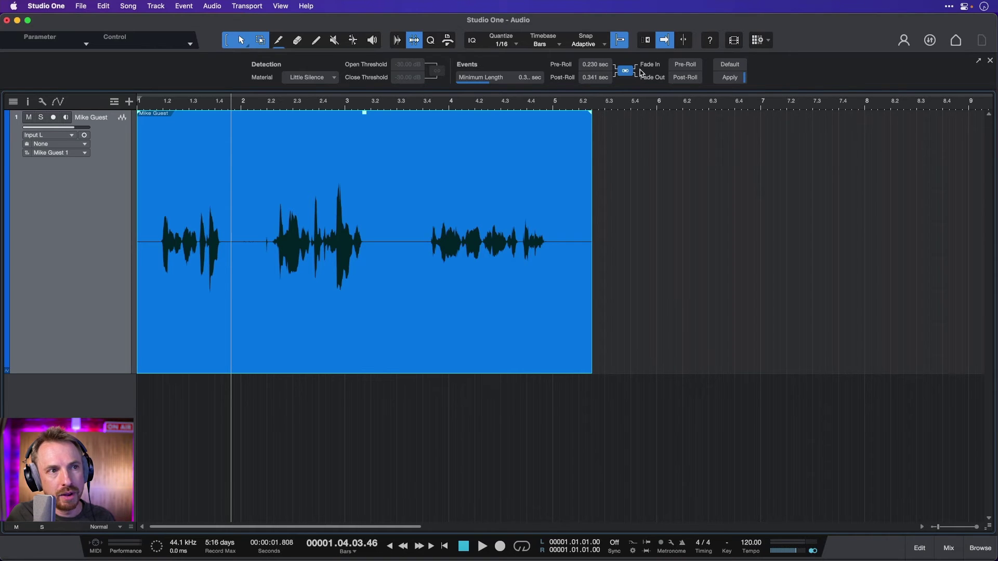
# Apply Strip Silence with fades linked to Pre-Roll/Post-Roll, producing three faded phrase events.
pyautogui.click(725, 78)
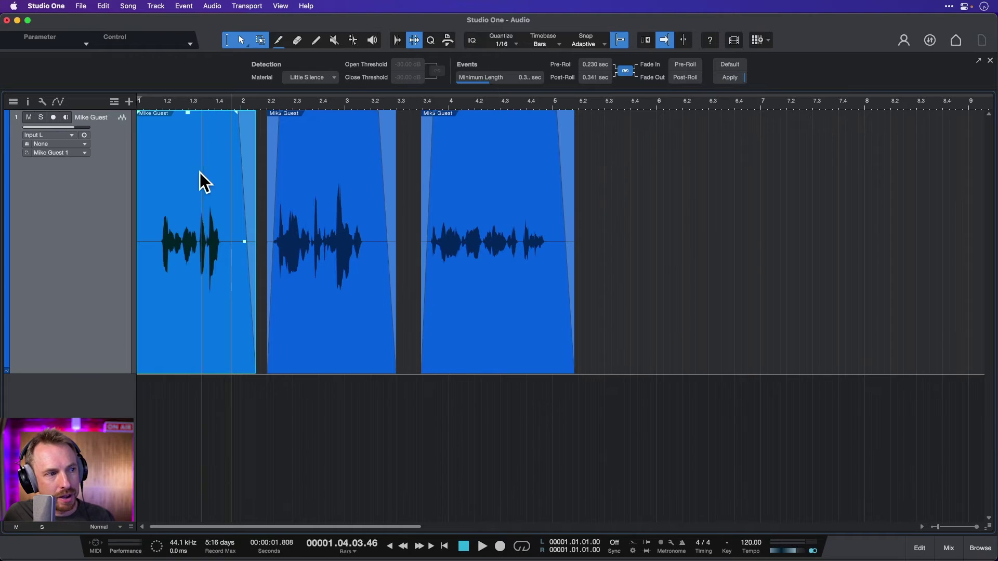